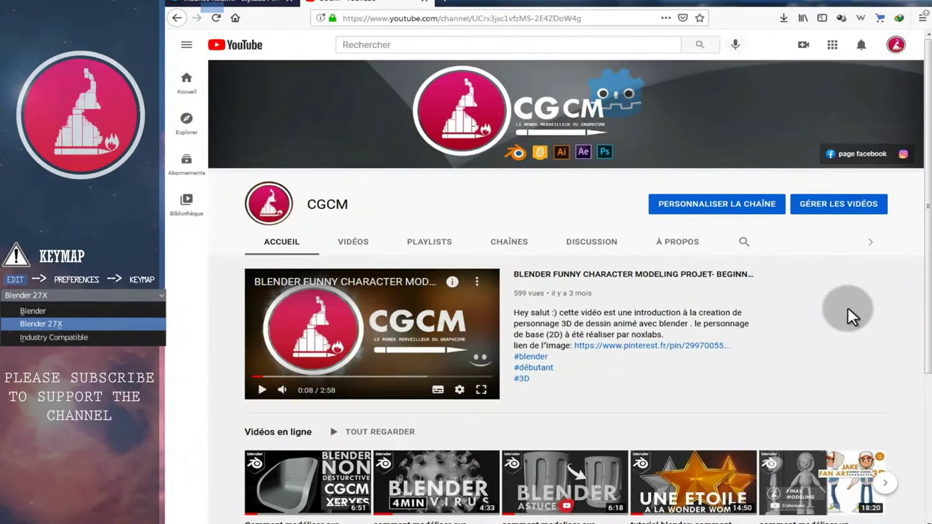
Open the YouTube account menu to view the account list, close it, then scroll the channel page.
left_click(897, 47)
left_click(865, 130)
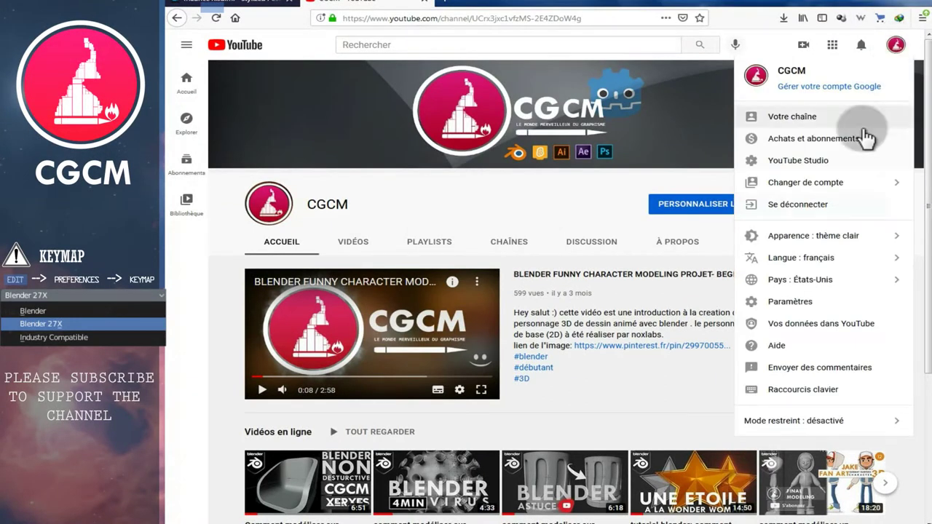
left_click(853, 186)
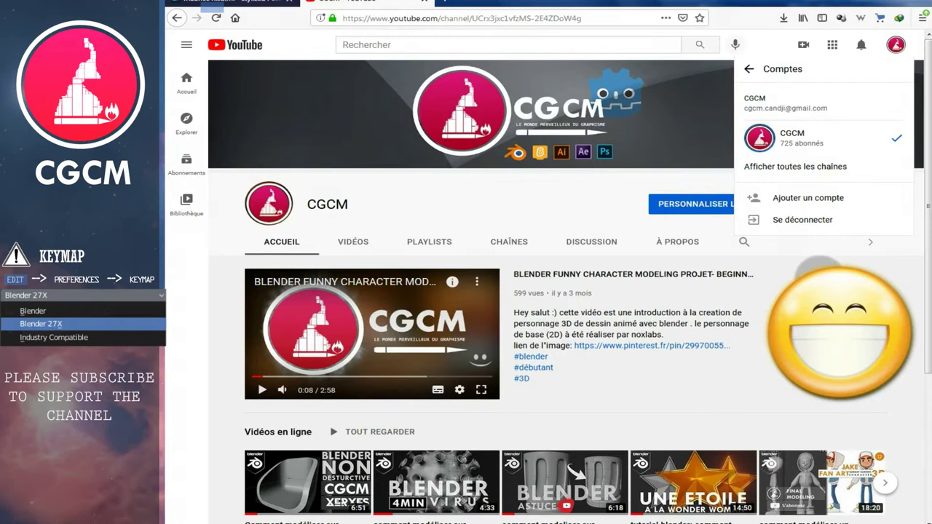
left_click(523, 191)
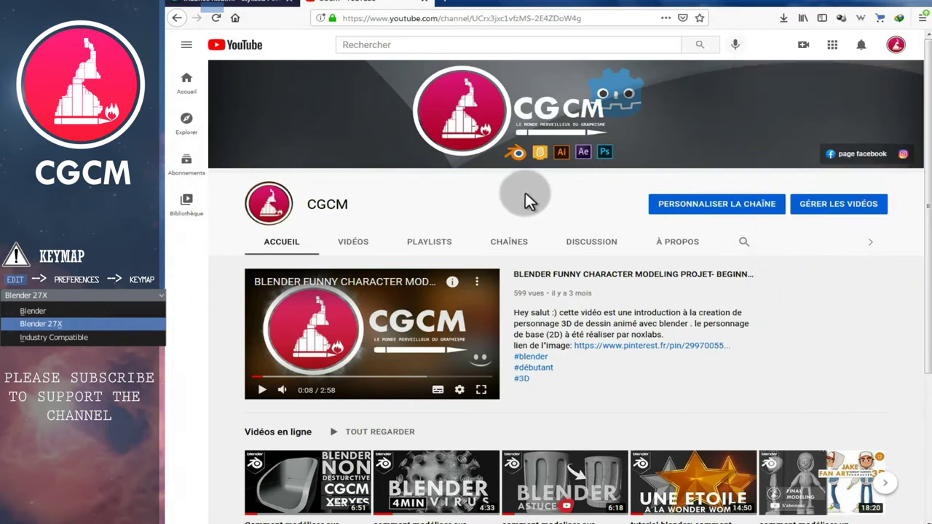
scroll(525, 195, "down", 3)
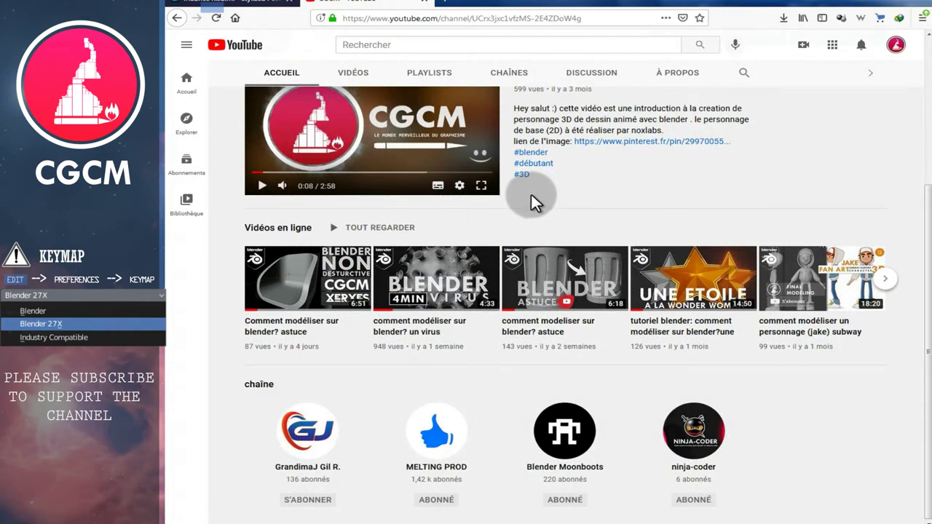
scroll(532, 194, "up", 3)
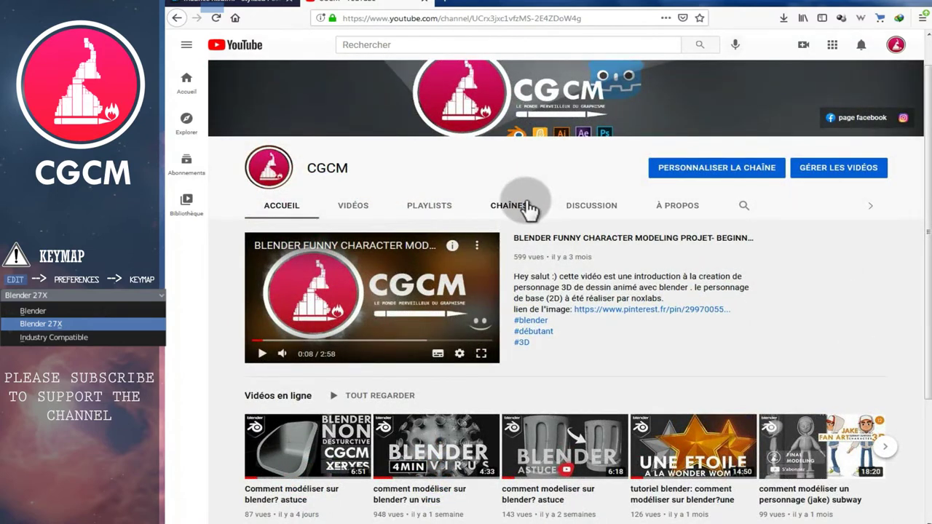
scroll(408, 186, "up", 1)
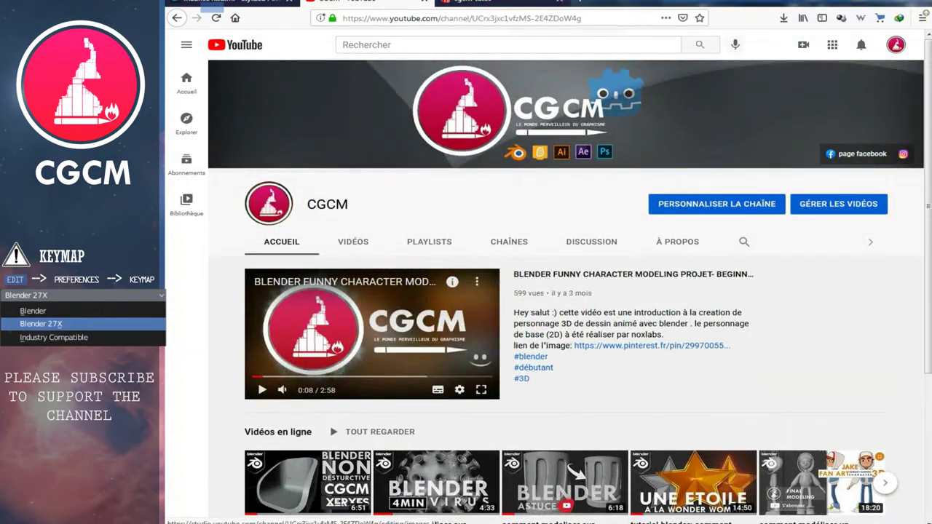
Browse the Discord server tab, go back to CGCM on YouTube, then show the ArtStation weapons page.
left_click(486, 3)
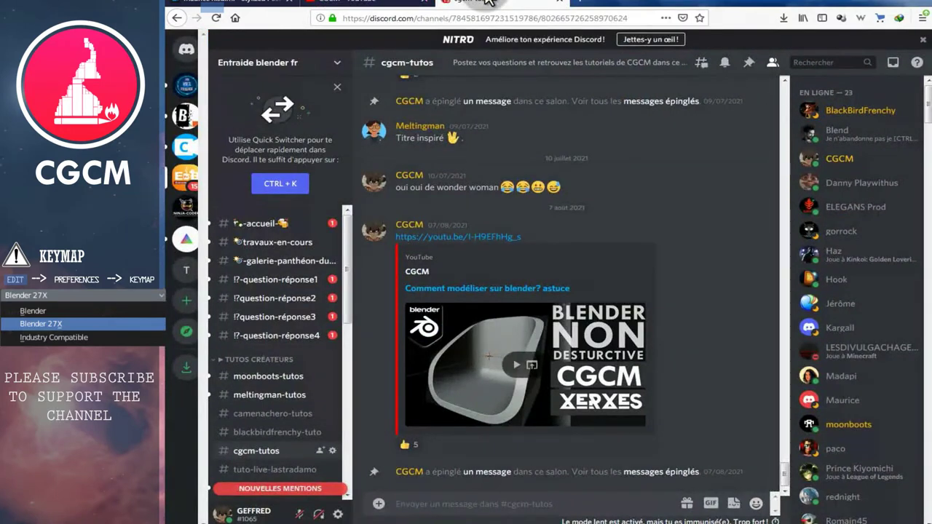
mouse_move(524, 364)
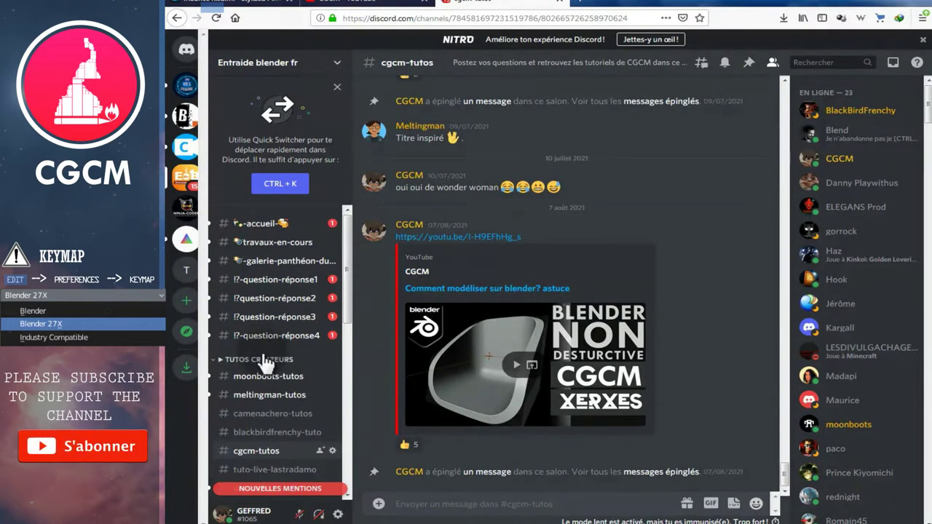
scroll(269, 363, "down", 2)
scroll(269, 363, "up", 2)
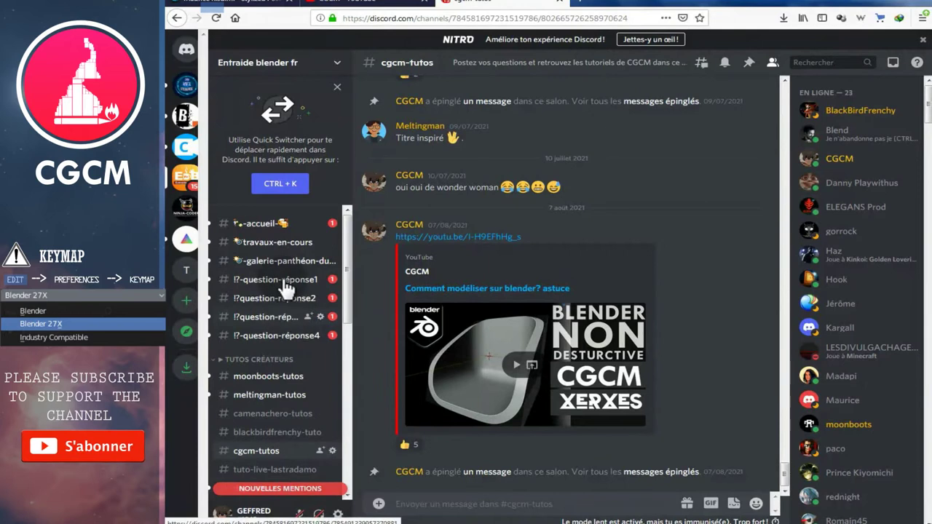
scroll(301, 343, "down", 2)
scroll(301, 343, "down", 3)
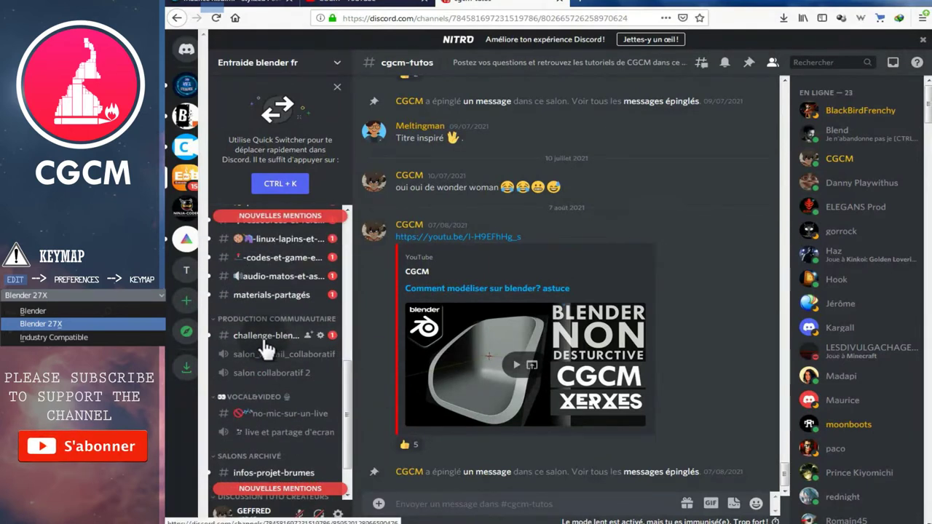
scroll(295, 412, "down", 1)
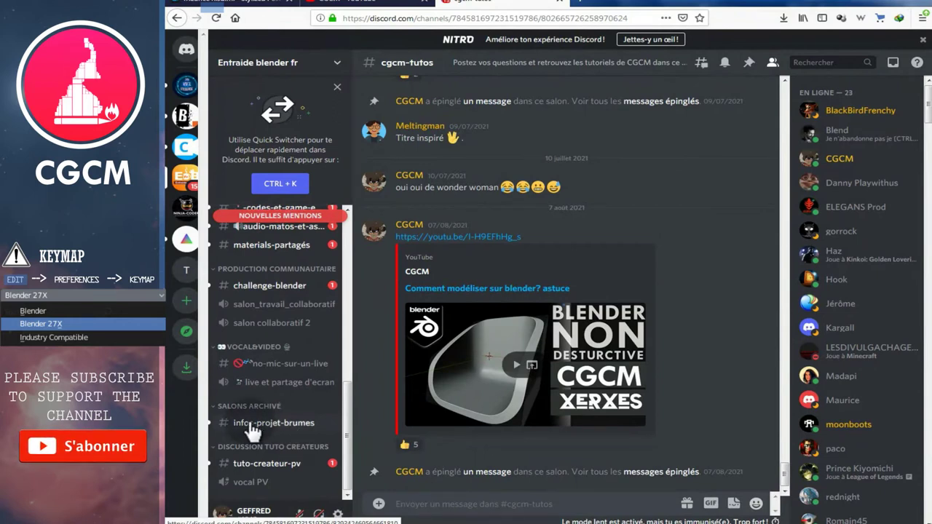
left_click(368, 3)
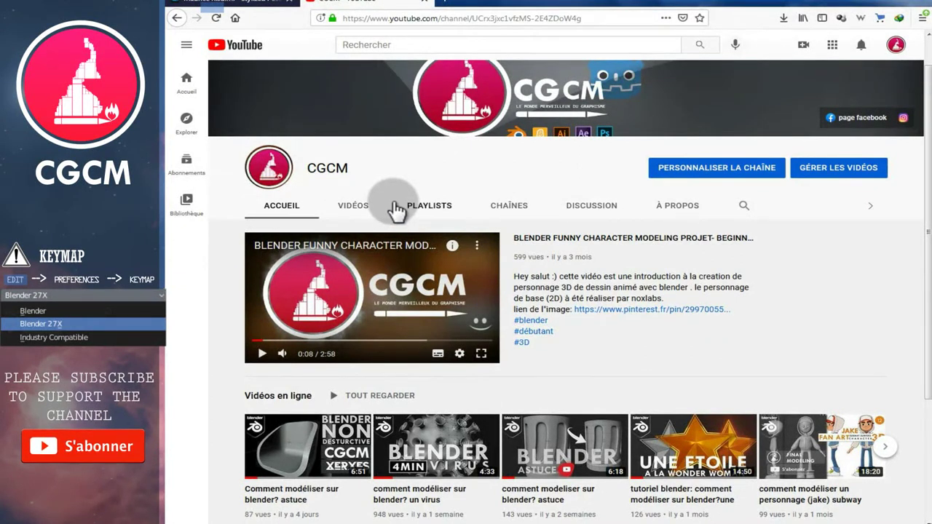
left_click(251, 3)
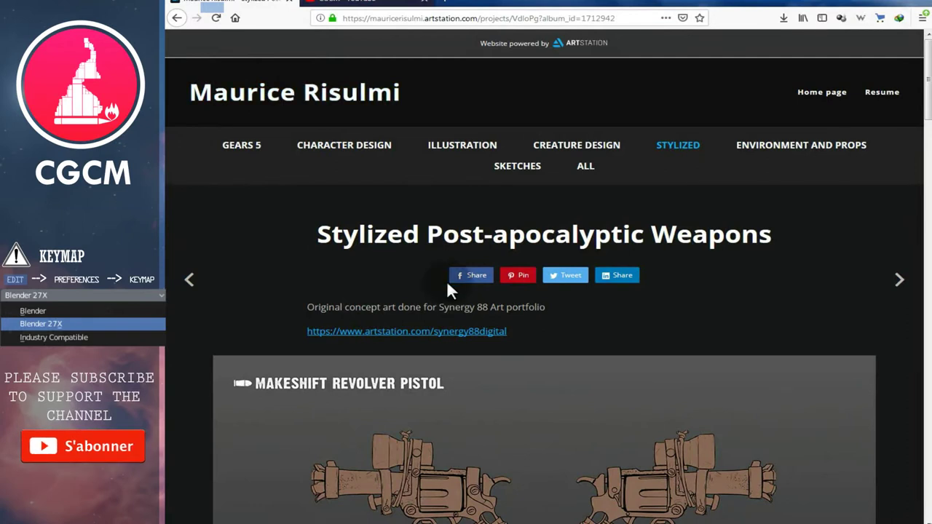
scroll(442, 292, "down", 4)
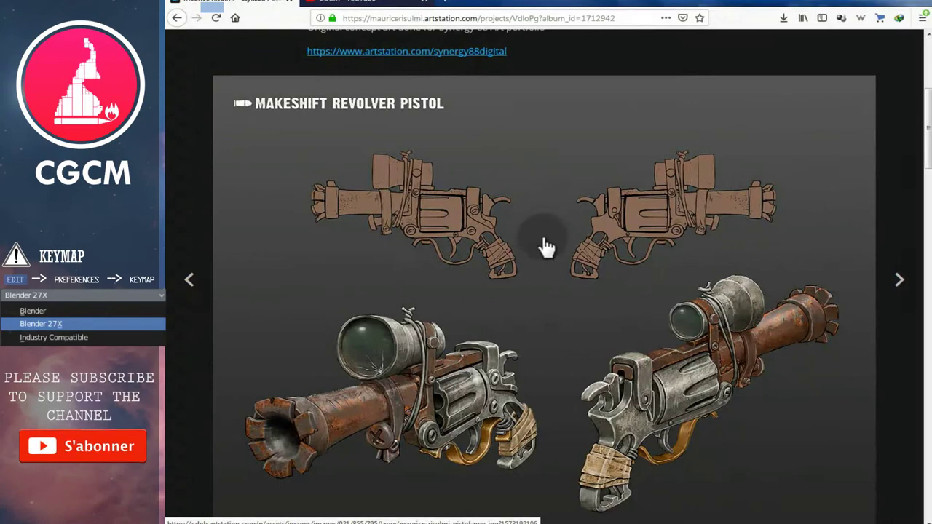
scroll(546, 244, "down", 4)
scroll(550, 231, "down", 3)
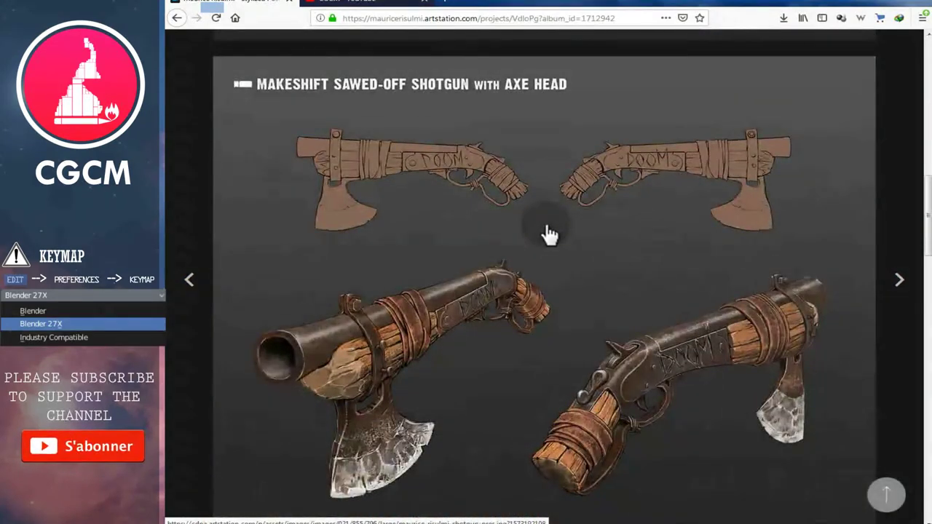
scroll(548, 232, "down", 4)
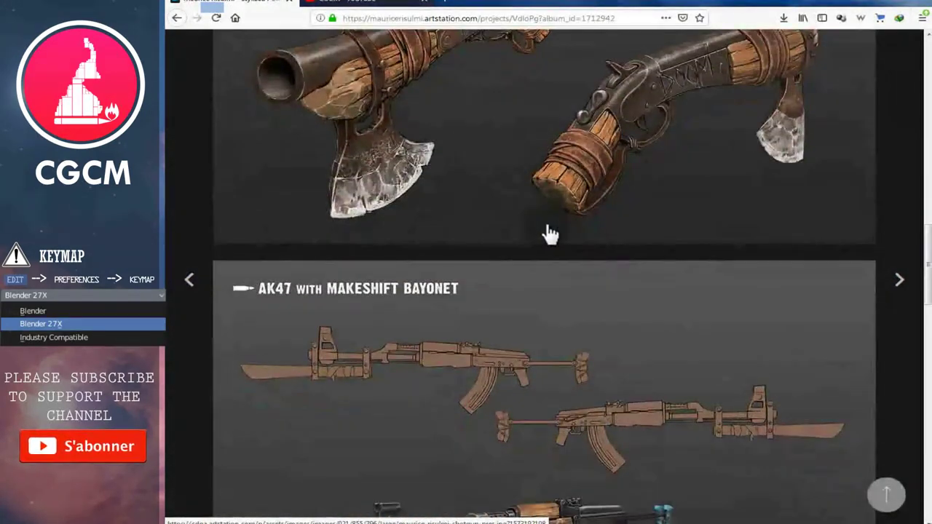
scroll(549, 233, "down", 5)
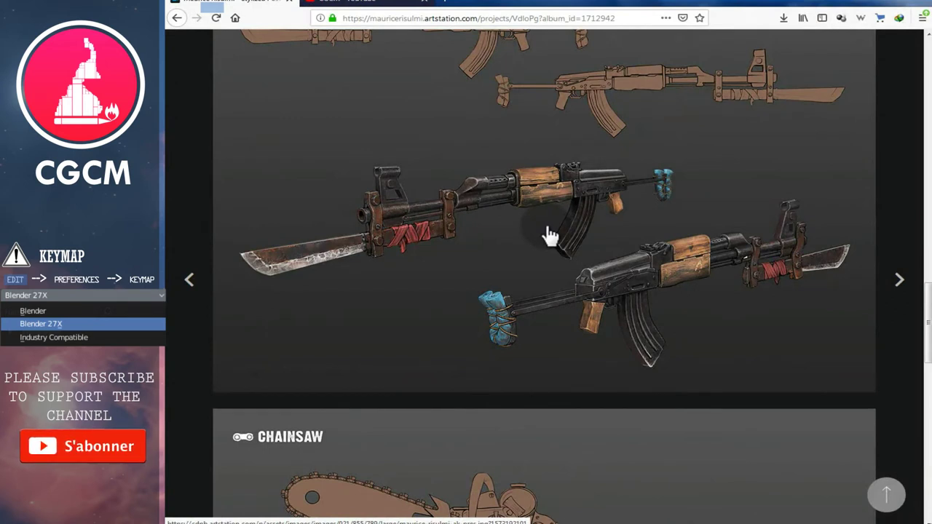
scroll(548, 233, "down", 4)
scroll(548, 233, "down", 5)
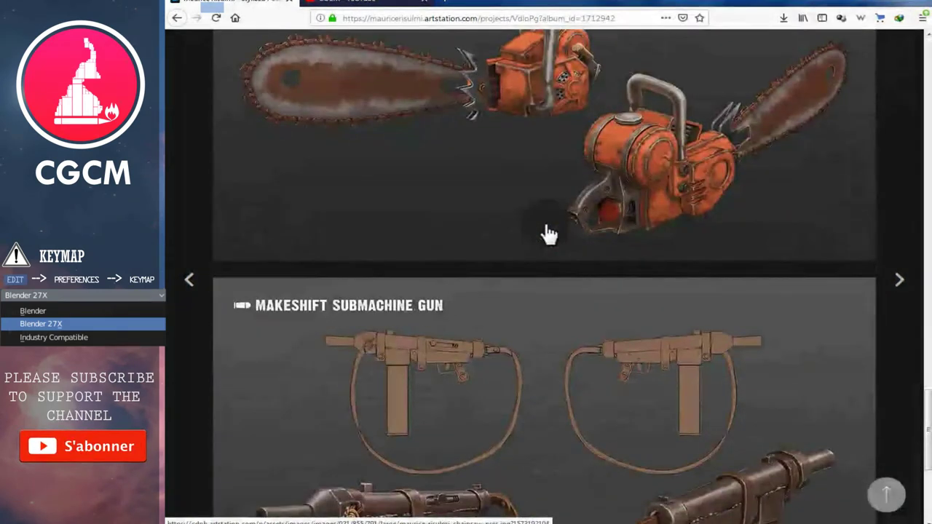
scroll(549, 233, "down", 4)
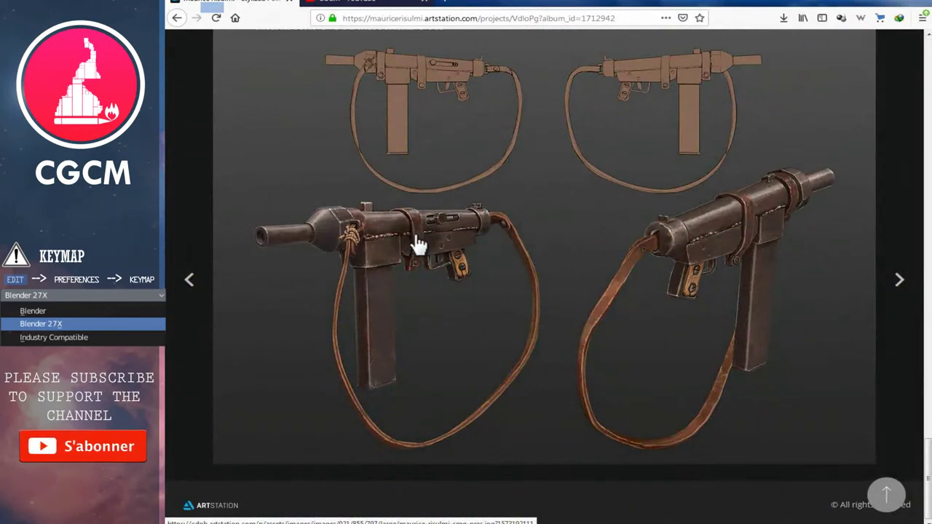
scroll(416, 240, "up", 5)
scroll(415, 240, "up", 4)
scroll(414, 237, "up", 2)
scroll(413, 237, "up", 5)
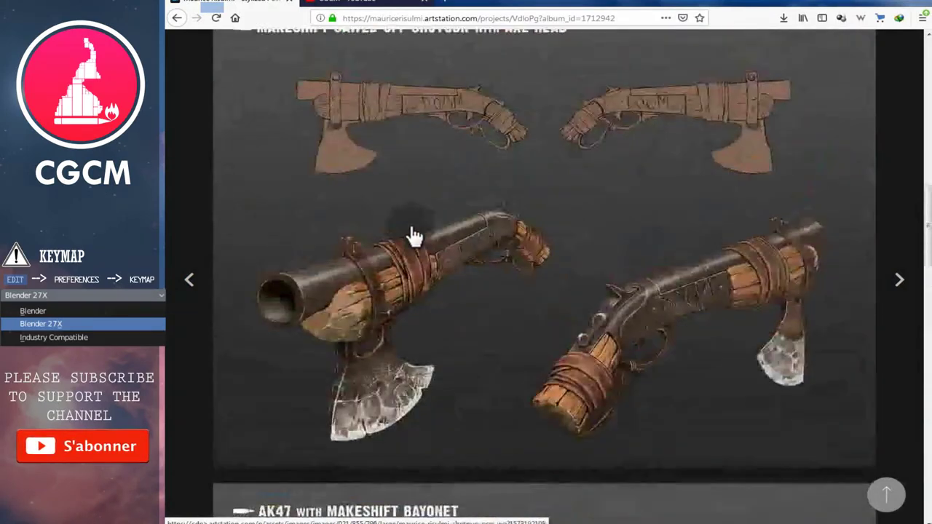
scroll(412, 235, "up", 4)
scroll(412, 235, "up", 2)
scroll(412, 233, "up", 4)
scroll(412, 222, "down", 4)
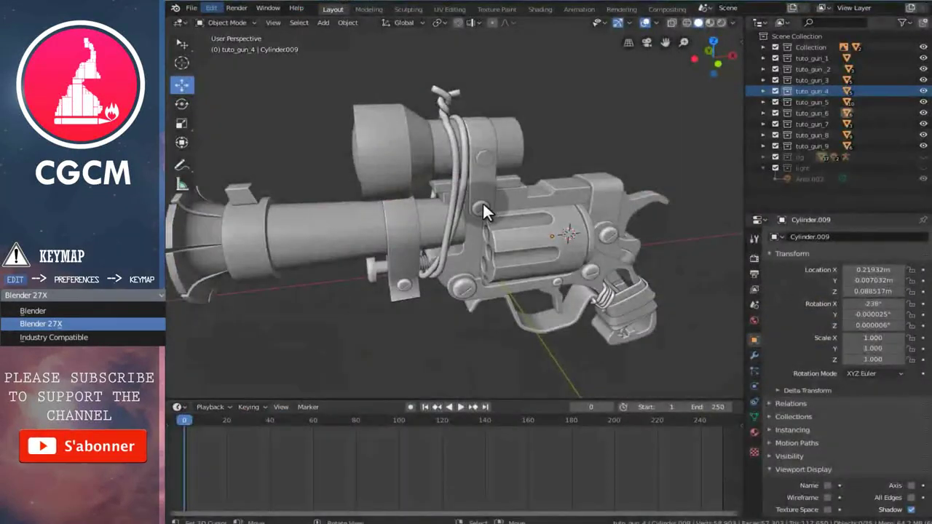
mouse_move(483, 202)
middle_mouse_down()
mouse_move(525, 219)
mouse_move(500, 206)
mouse_move(469, 225)
mouse_move(477, 212)
mouse_move(506, 210)
mouse_move(613, 227)
mouse_move(449, 213)
mouse_move(482, 218)
middle_mouse_up()
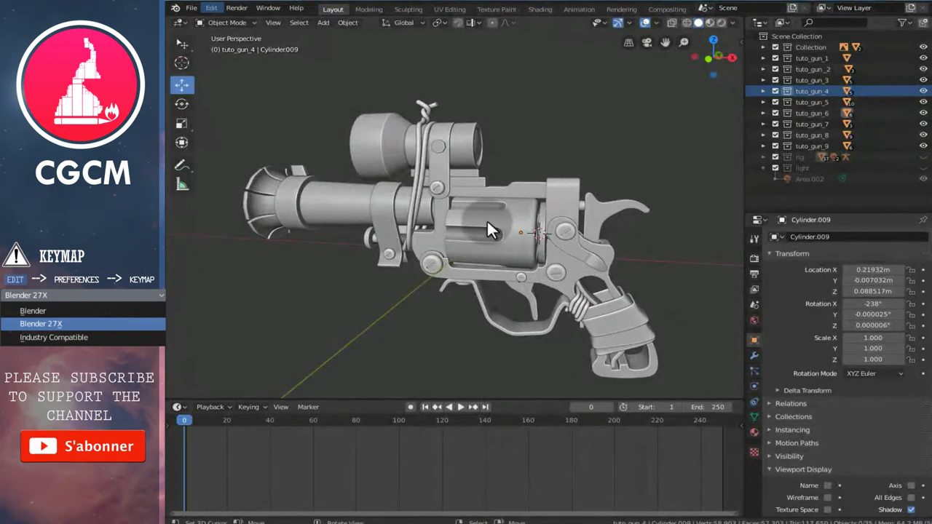
Select the rope wrapped around the scope and orbit to a side-on view of the gun.
right_click(421, 173)
mouse_move(416, 192)
middle_mouse_down()
mouse_move(452, 220)
mouse_move(468, 214)
middle_mouse_up()
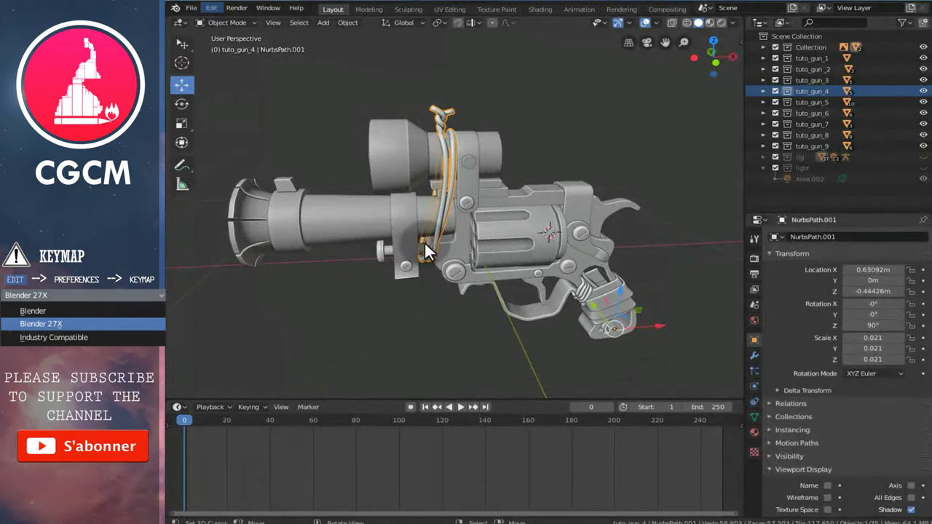
mouse_move(553, 339)
middle_mouse_down()
mouse_move(541, 279)
mouse_move(519, 256)
mouse_move(480, 257)
mouse_move(517, 281)
middle_mouse_up()
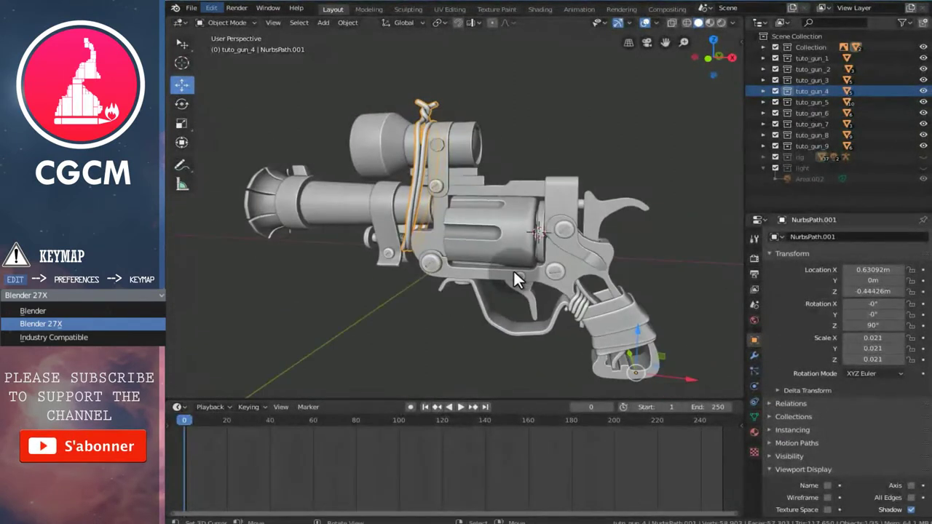
scroll(502, 235, "up", 2)
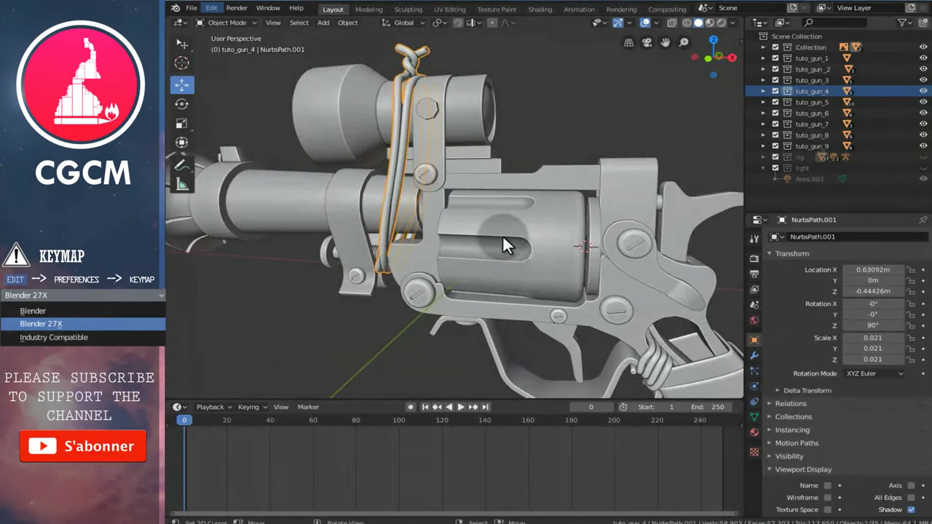
scroll(503, 235, "down", 2)
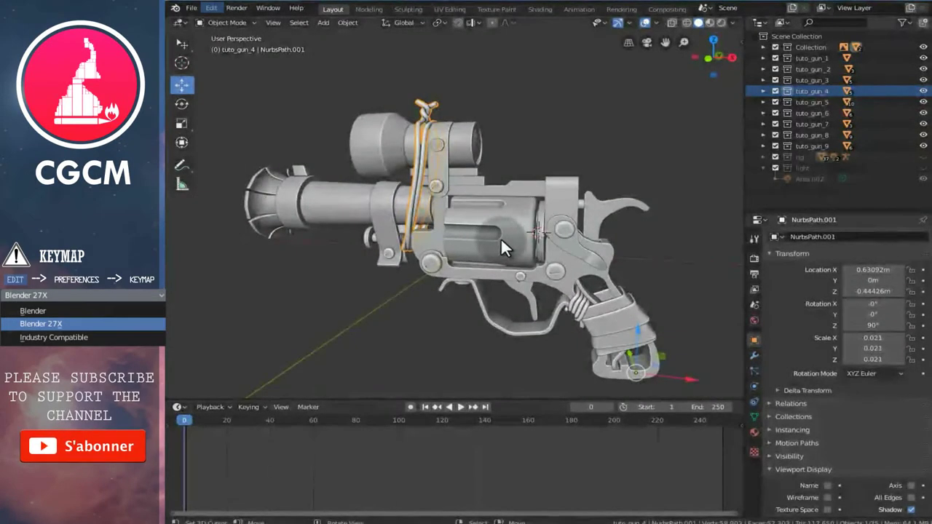
scroll(522, 245, "up", 1)
scroll(522, 245, "up", 2)
Select the revolver's cylinder, check its mesh in Edit Mode, and review its Bevel and Boolean modifiers.
right_click(522, 245)
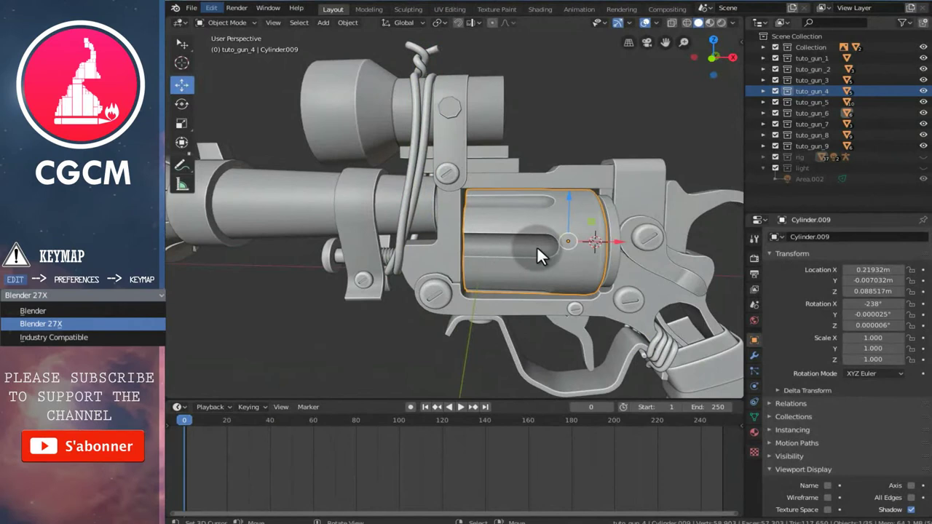
scroll(537, 245, "up", 1)
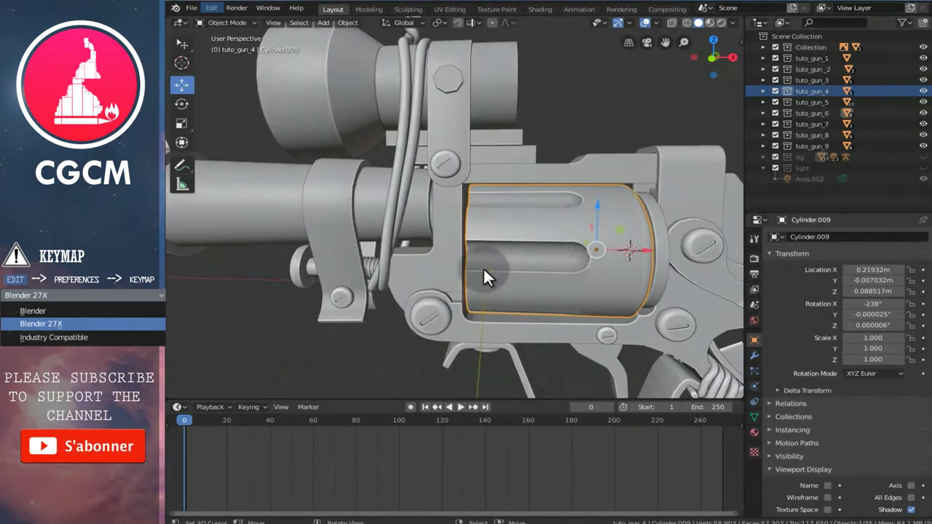
key("Tab")
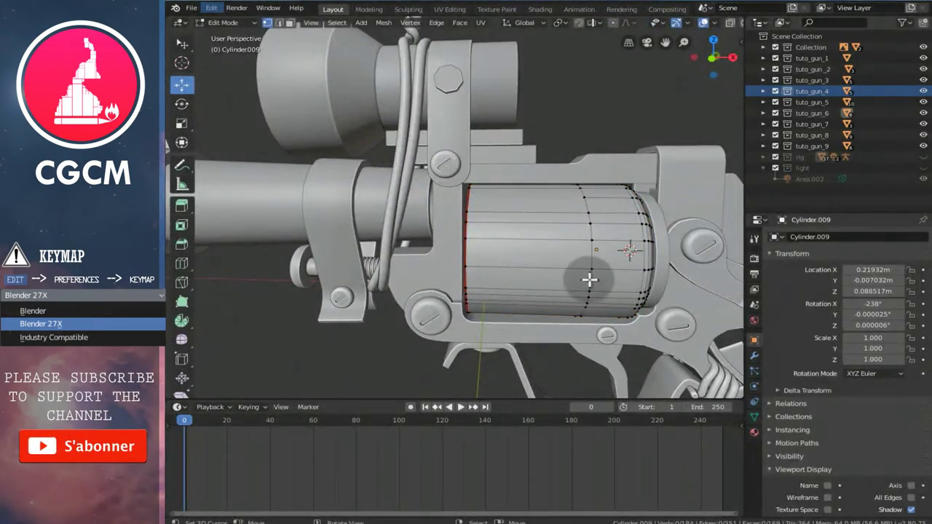
key("Tab")
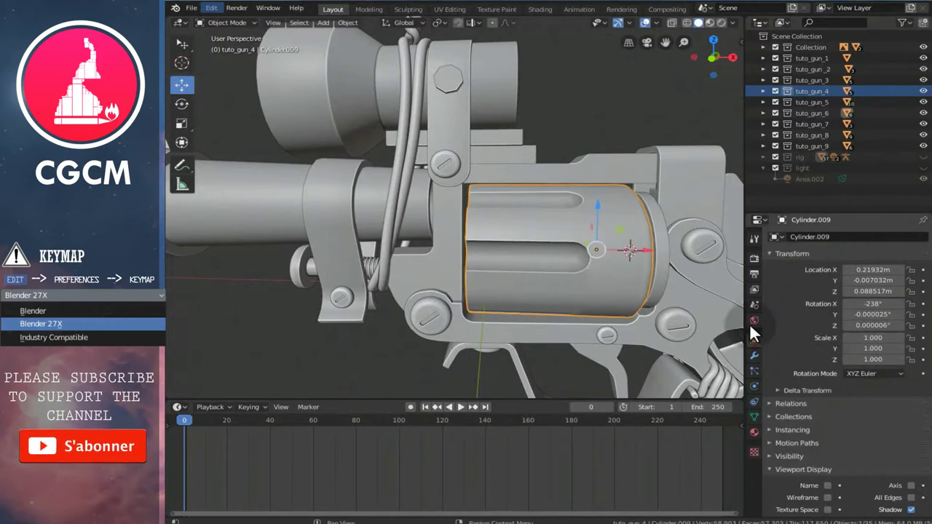
left_click(754, 354)
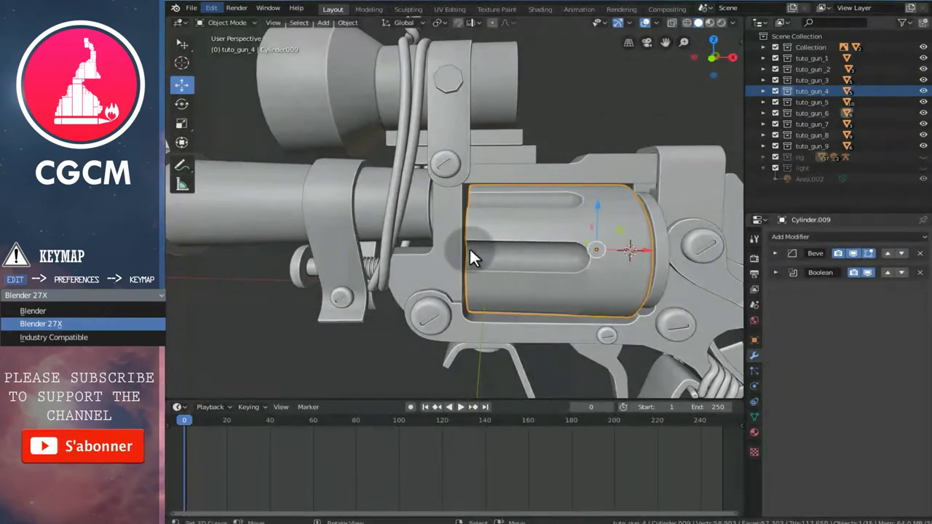
scroll(470, 252, "down", 2)
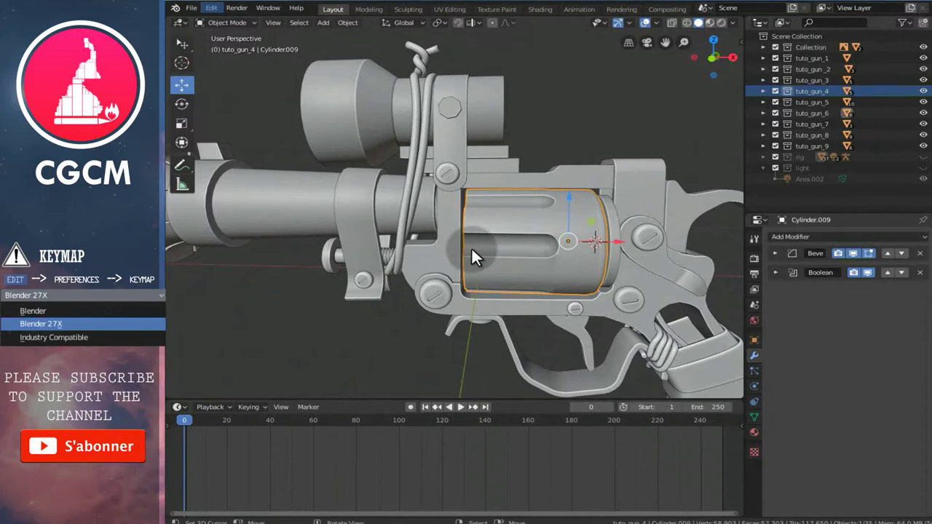
scroll(473, 245, "down", 3)
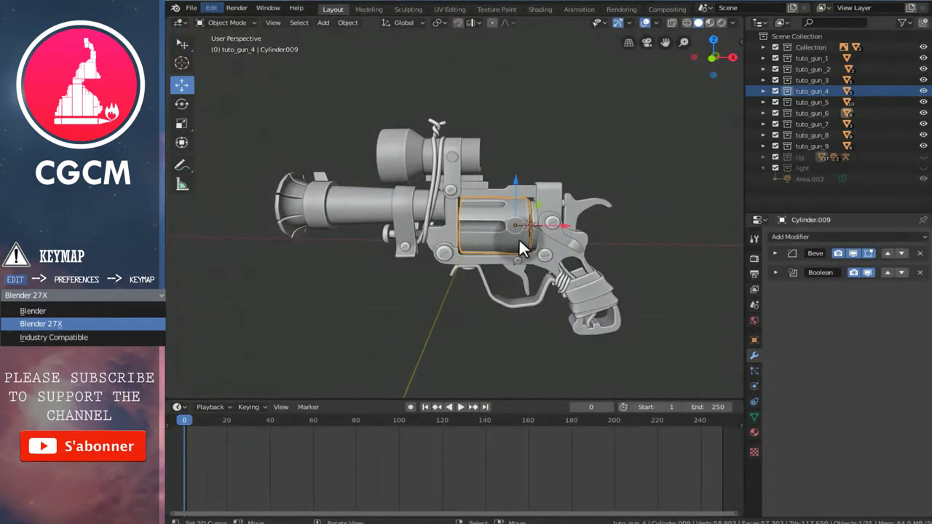
View the gun from the front (numpad 1) and switch the viewport to Material Preview shading.
mouse_move(576, 235)
middle_mouse_down()
mouse_move(537, 243)
mouse_move(353, 235)
middle_mouse_up()
mouse_move(495, 145)
middle_mouse_down()
mouse_move(507, 178)
mouse_move(546, 164)
middle_mouse_up()
key("KP_1")
scroll(546, 165, "up", 1)
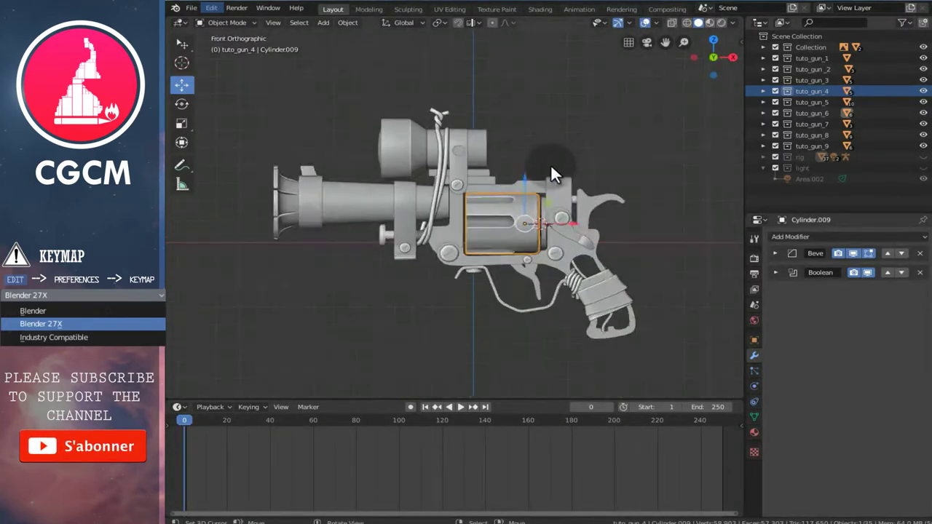
scroll(551, 164, "up", 1)
left_click(721, 22)
mouse_move(548, 270)
middle_mouse_down()
mouse_move(558, 240)
mouse_move(552, 247)
middle_mouse_up()
scroll(512, 236, "down", 2)
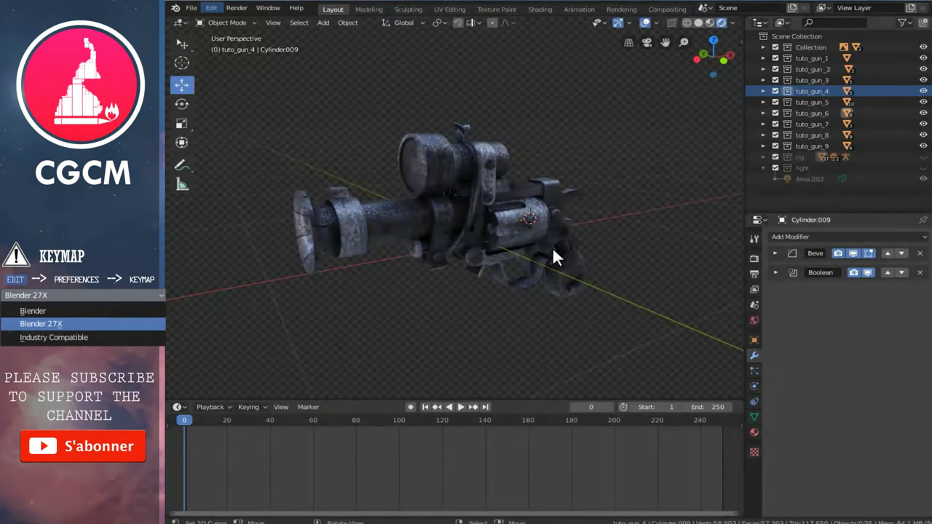
Orbit the textured gun in the Shading workspace, then return to Layout with Solid shading.
left_click(541, 9)
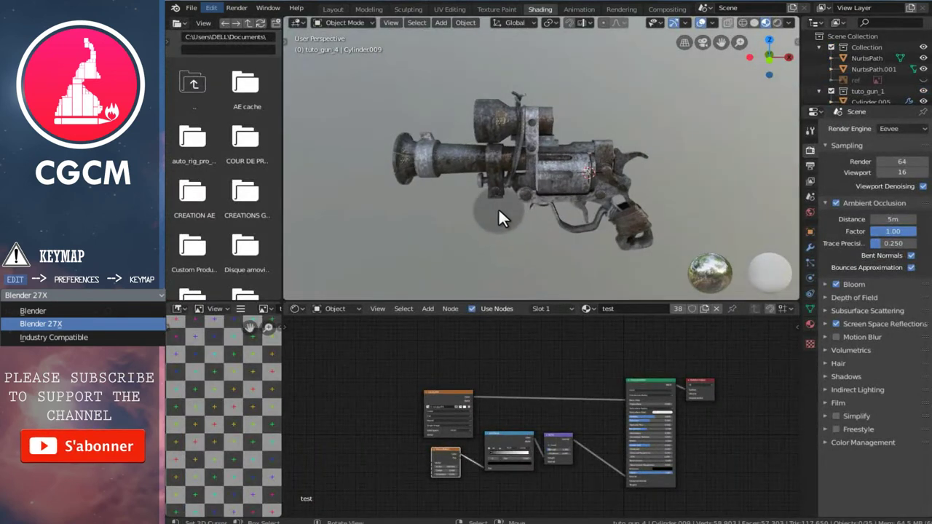
mouse_move(593, 199)
middle_mouse_down()
mouse_move(566, 181)
mouse_move(576, 206)
middle_mouse_up()
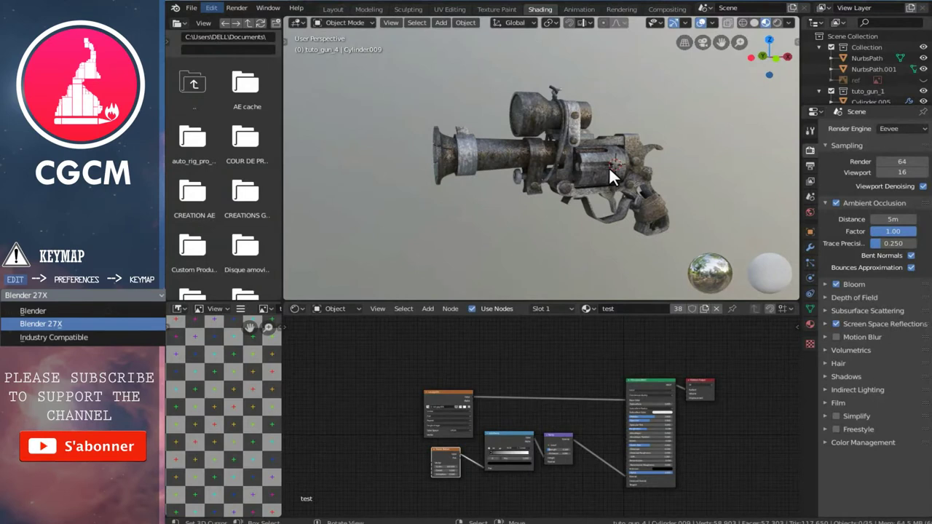
middle_click_drag(609, 167, 563, 163)
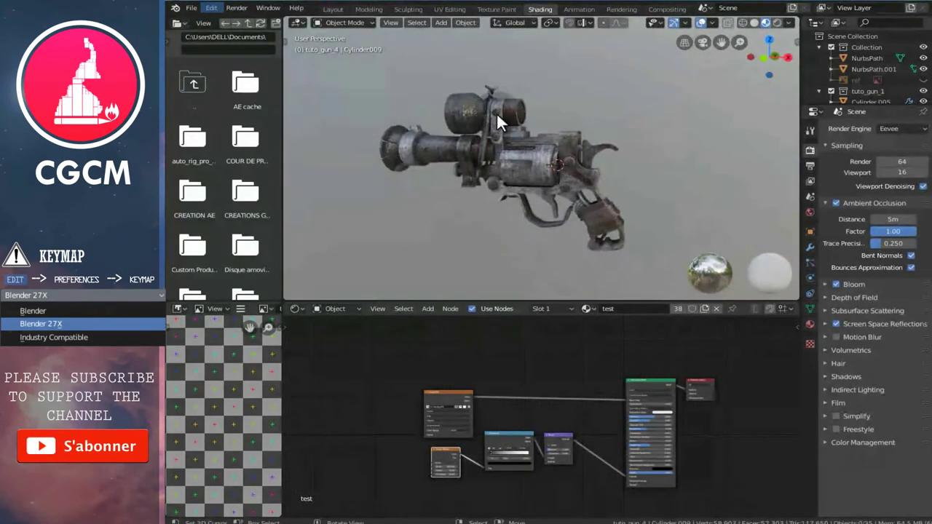
left_click(333, 9)
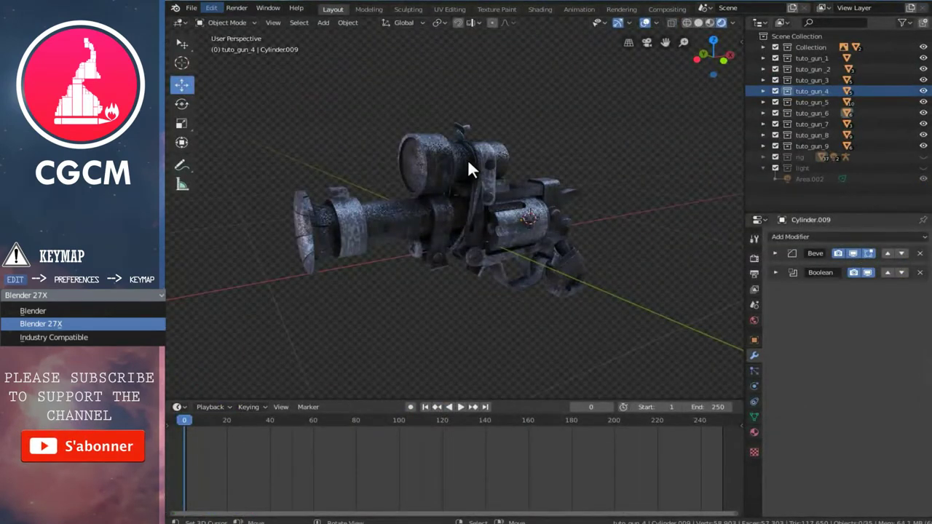
mouse_move(508, 170)
middle_mouse_down()
mouse_move(558, 194)
mouse_move(500, 192)
middle_mouse_up()
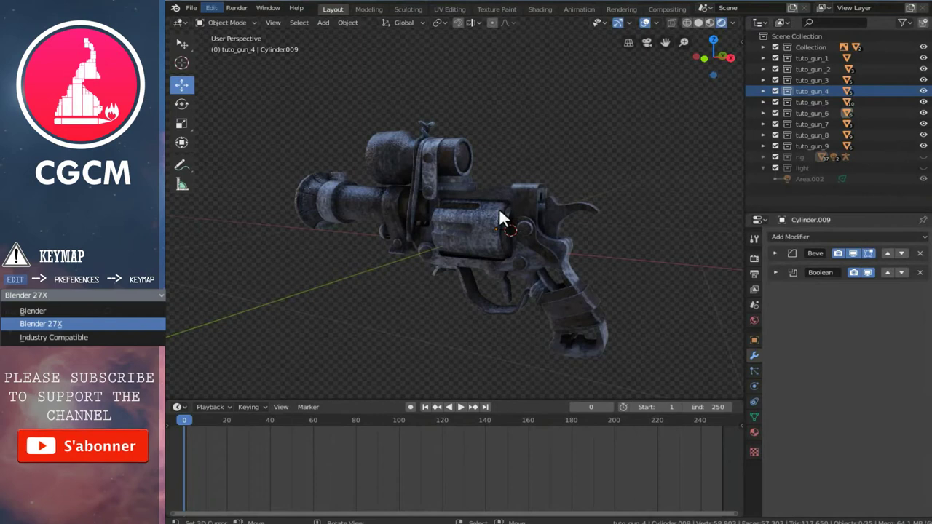
left_click(698, 22)
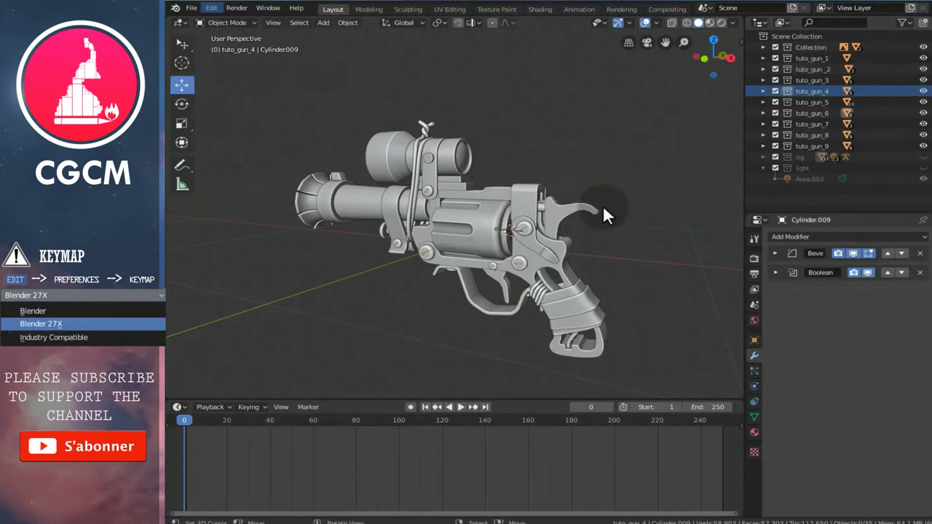
Unhide the rig, enter Pose Mode on the armature, and test-rotate the root bone before cancelling.
middle_click_drag(603, 206, 651, 207)
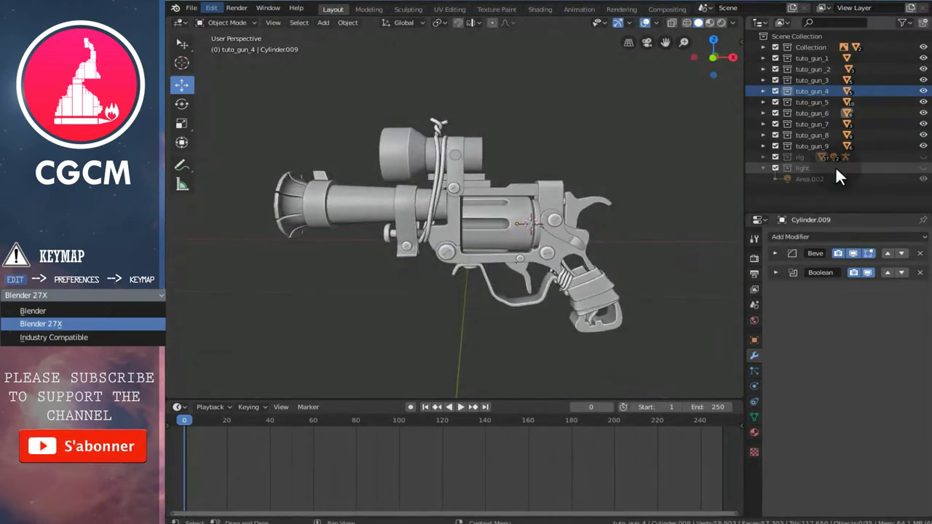
left_click(924, 157)
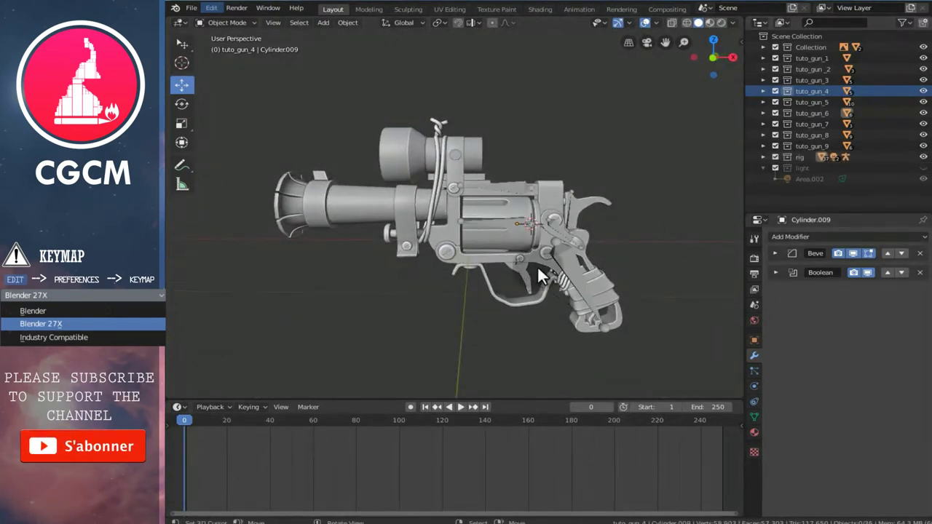
left_click(570, 269)
key("ctrl+Tab")
right_click(577, 284)
key("KP_1")
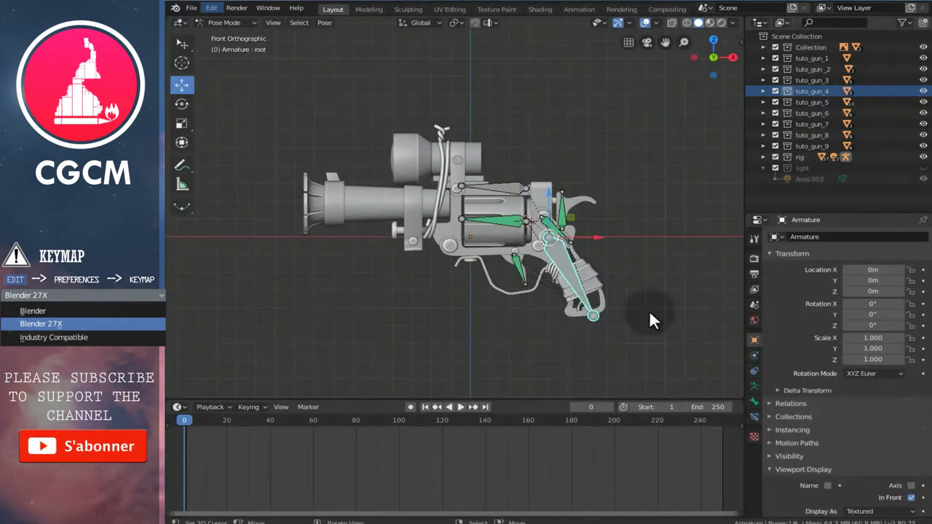
key("r")
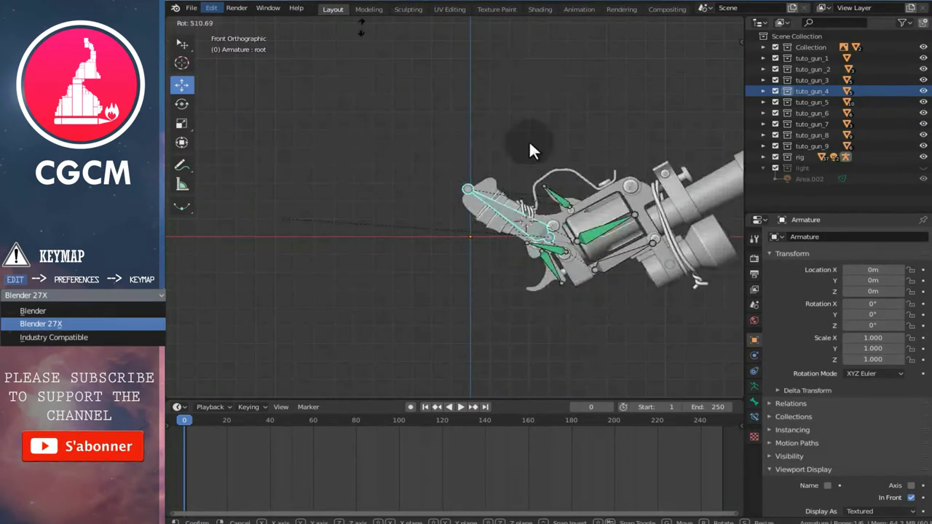
key("Escape")
scroll(554, 244, "up", 3)
Test-rotate bone b and bone d to check their movement.
left_click(645, 235)
key("r")
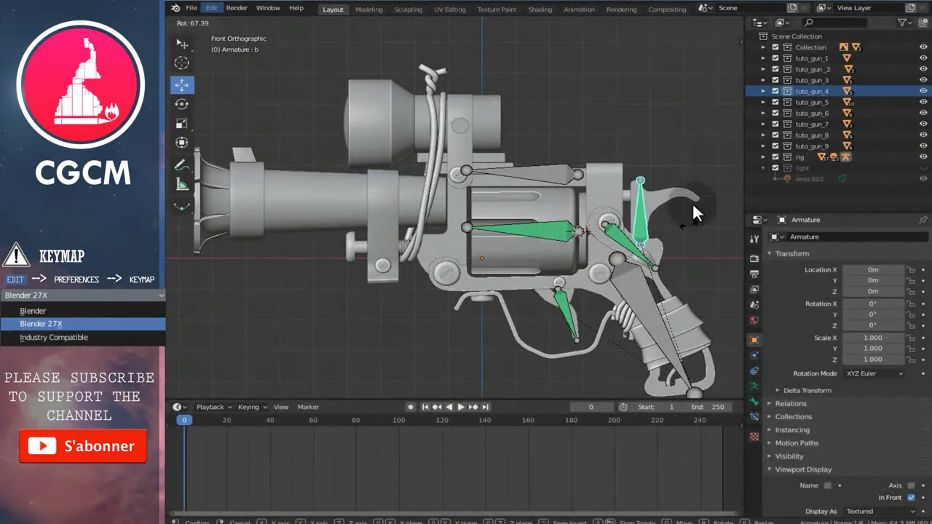
left_click(693, 179)
right_click(570, 338)
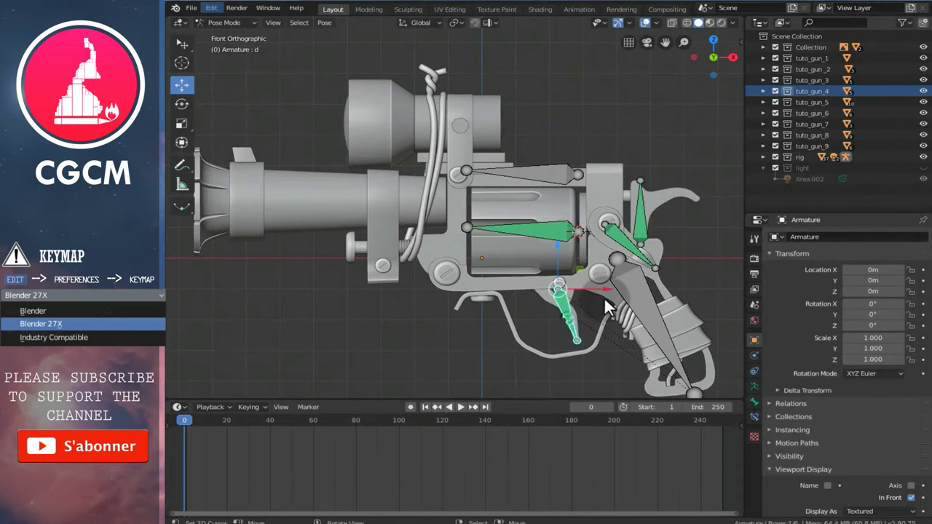
key("r")
right_click(555, 342)
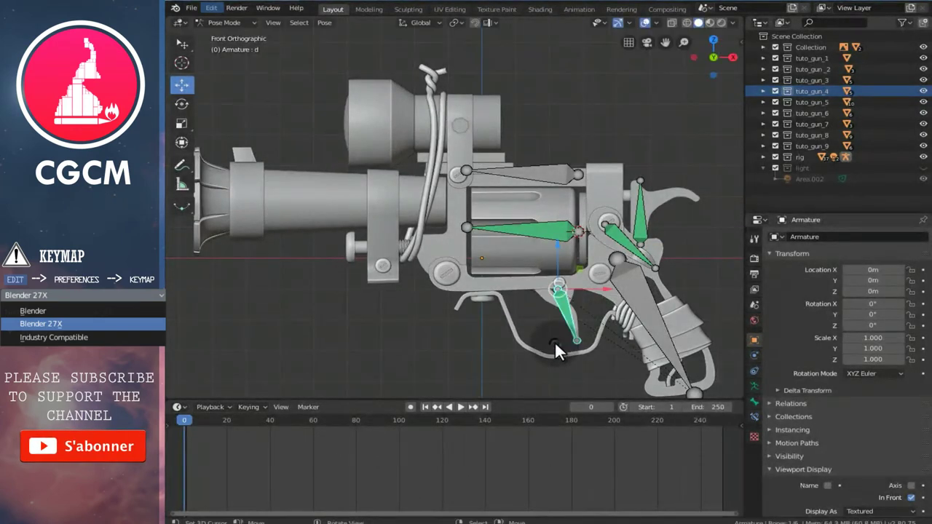
Review bone c's Copy Rotation constraint and test bone d's Limit Rotation by rotating it.
right_click(556, 231)
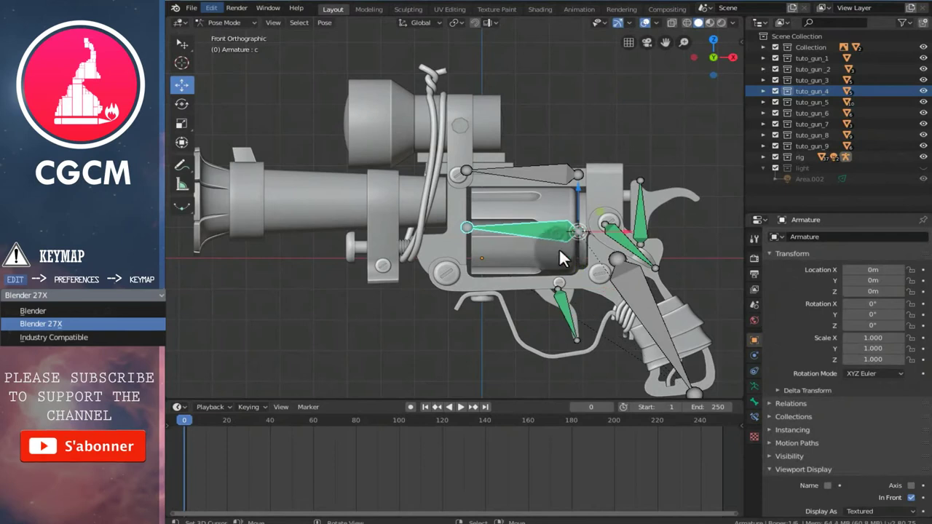
left_click(755, 417)
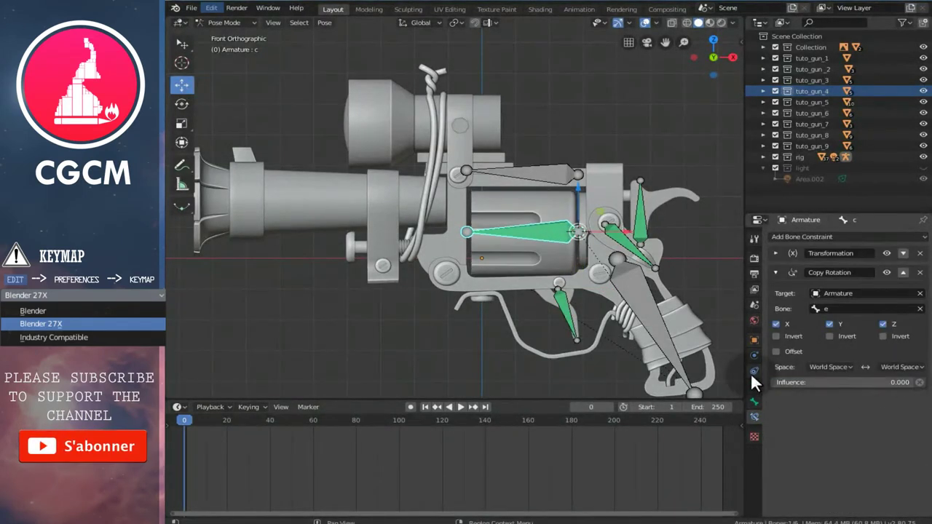
right_click(573, 312)
key("r")
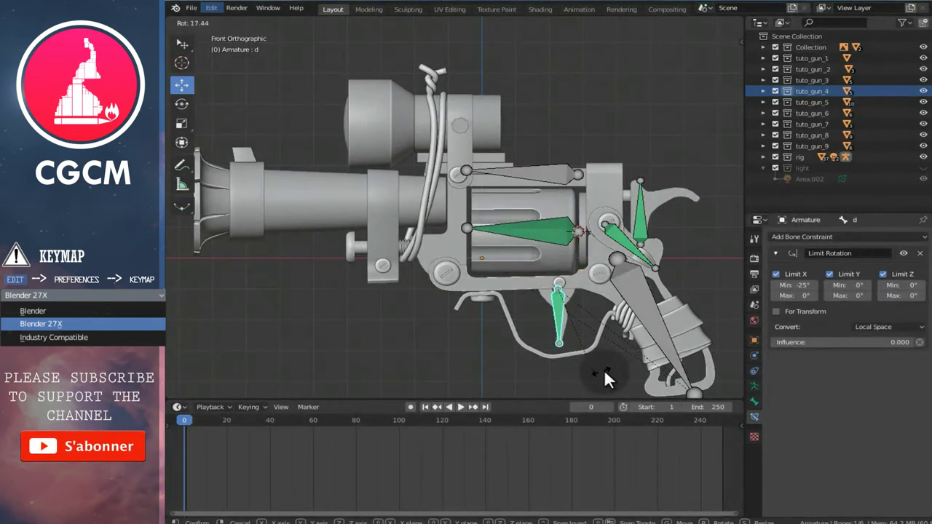
left_click(646, 368)
scroll(586, 242, "up", 2)
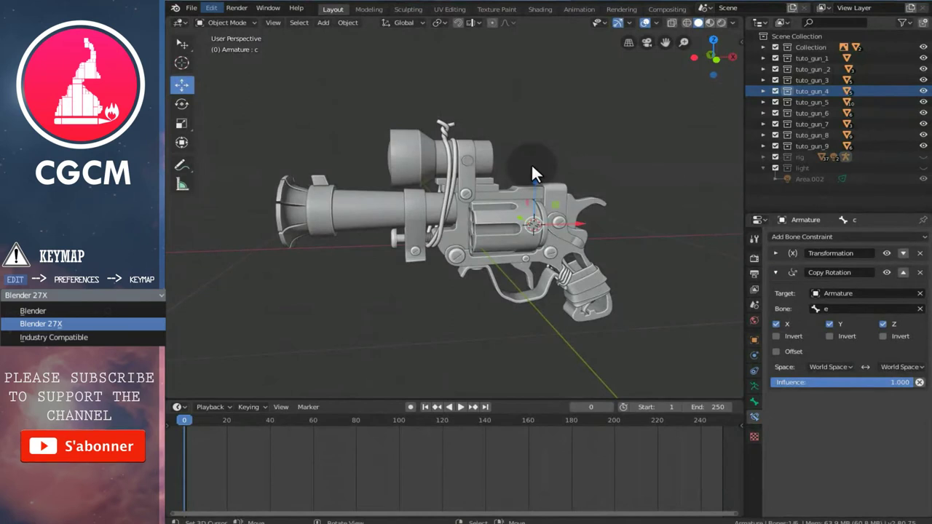
mouse_move(619, 188)
middle_mouse_down()
mouse_move(460, 197)
mouse_move(504, 192)
mouse_move(448, 217)
middle_mouse_up()
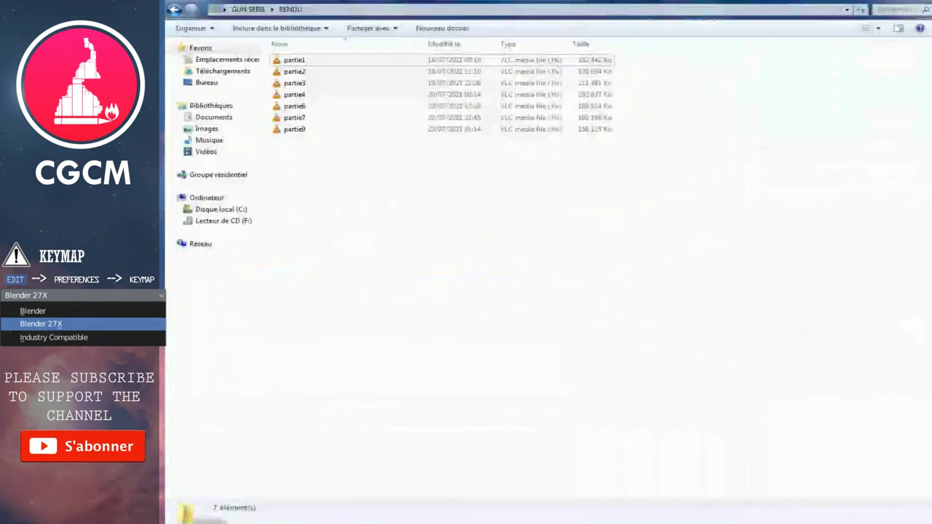
left_click(448, 173)
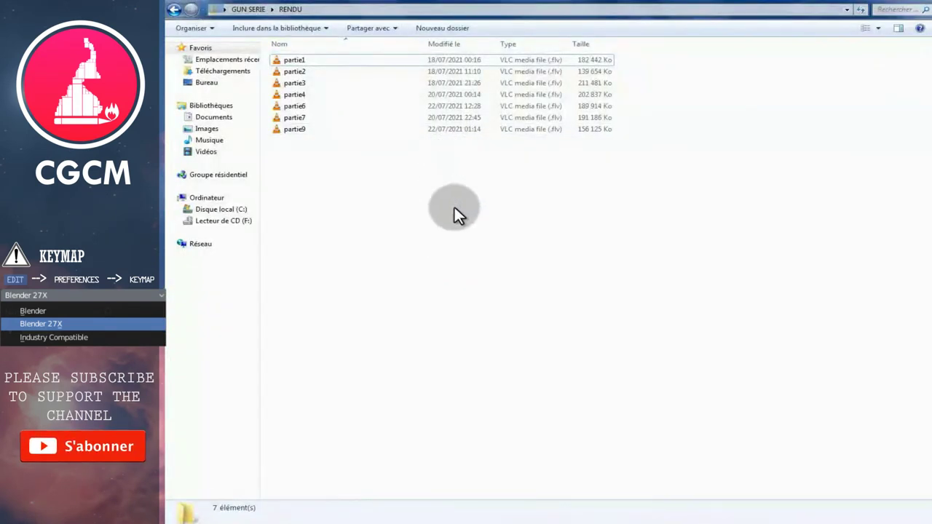
Select partie1 in the RENDU folder and open it in VLC.
left_click_drag(440, 229, 310, 136)
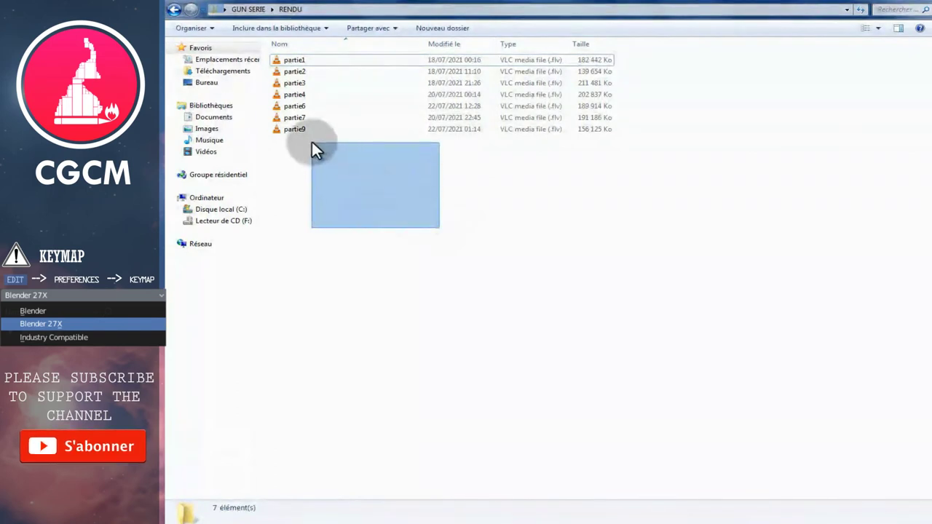
left_click(303, 59)
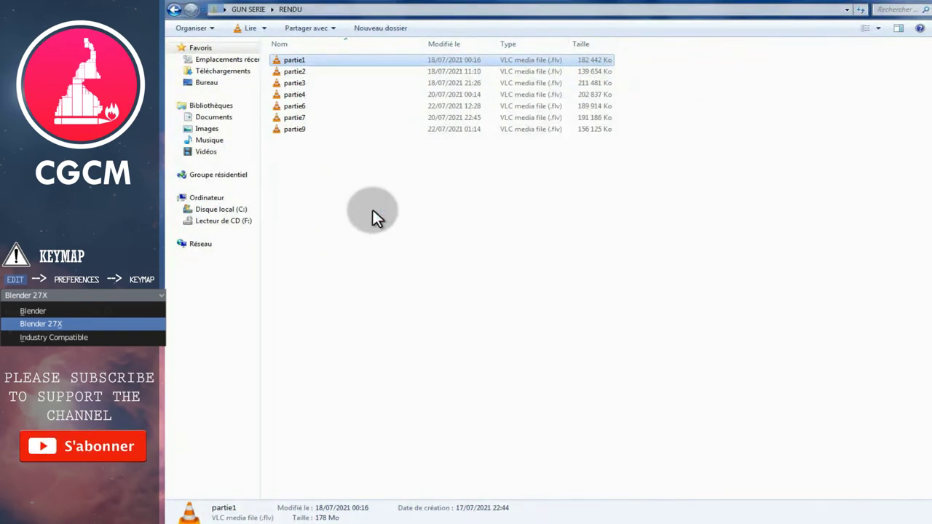
left_click(313, 105)
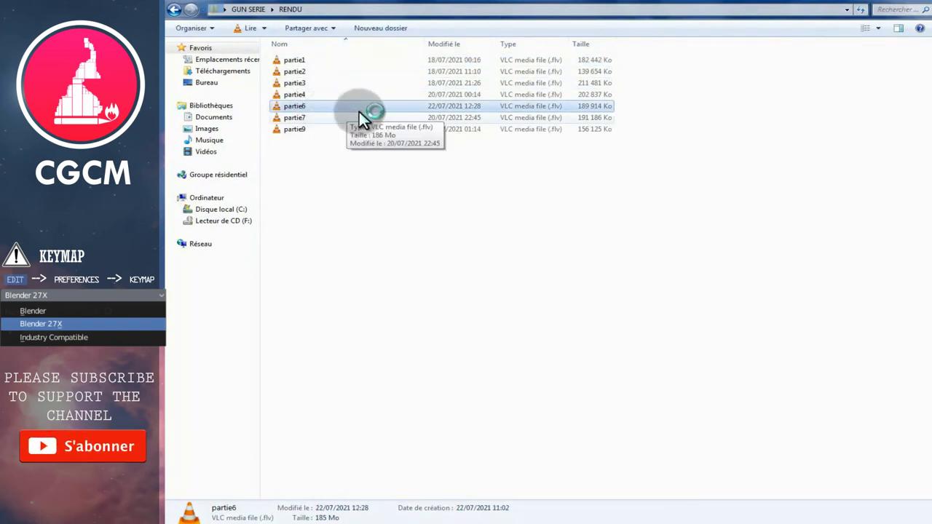
left_click(299, 61)
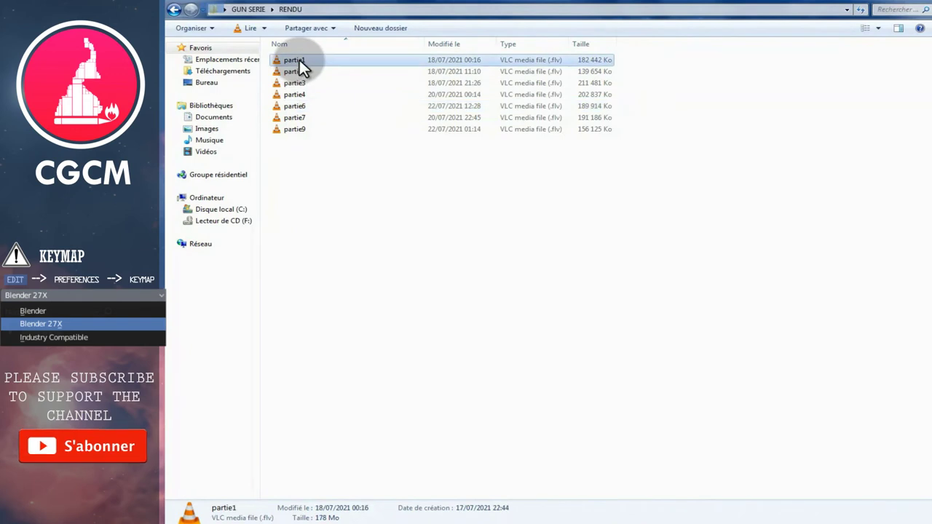
key("Return")
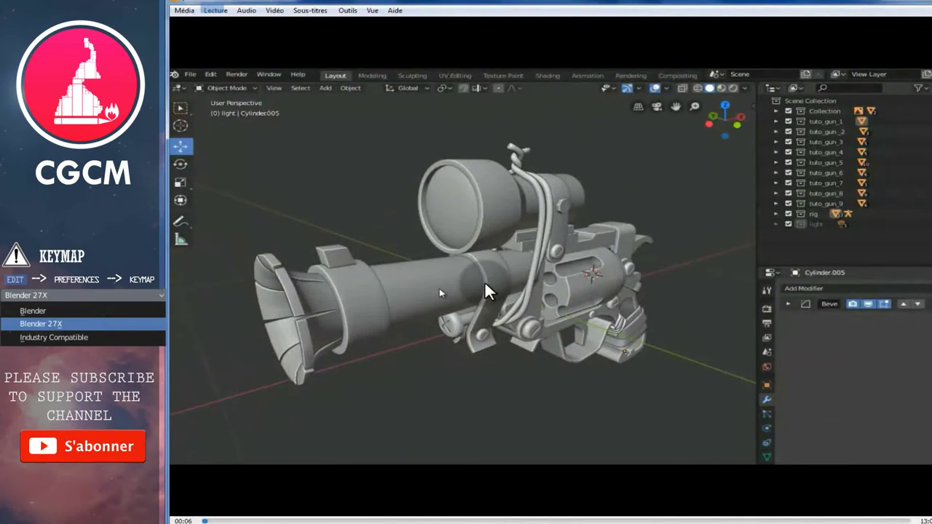
Lower VLC's playback volume to 30% with the mouse wheel while partie1.flv plays.
scroll(498, 298, "down", 6)
scroll(500, 297, "down", 8)
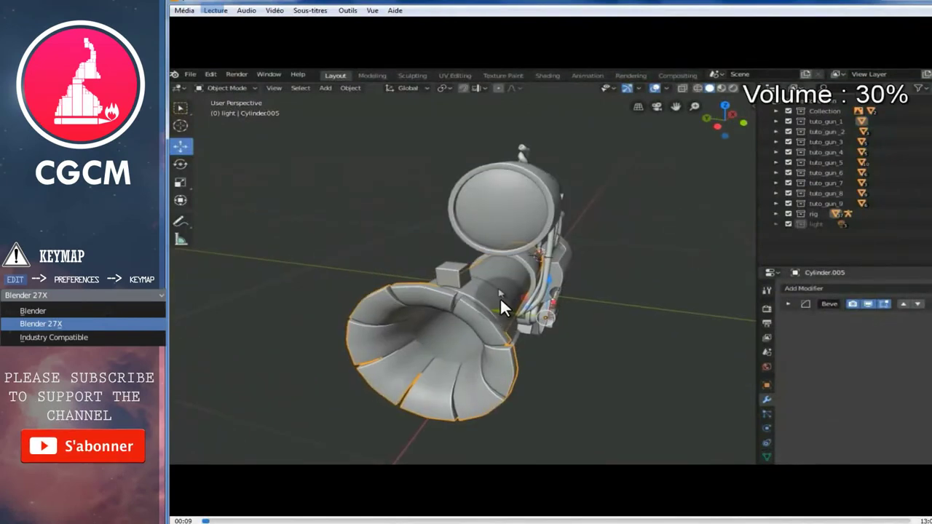
scroll(501, 298, "down", 6)
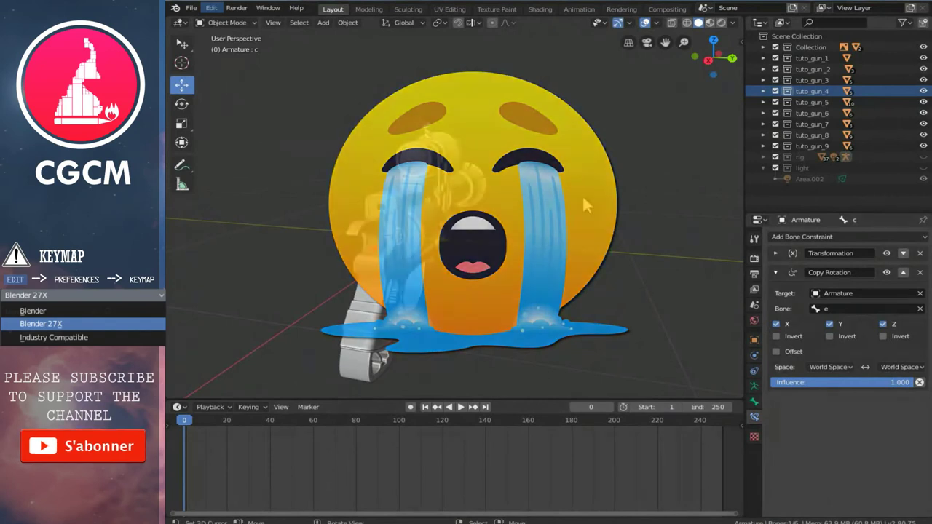
mouse_move(525, 210)
middle_mouse_down()
mouse_move(364, 204)
mouse_move(612, 204)
mouse_move(391, 202)
mouse_move(575, 198)
middle_mouse_up()
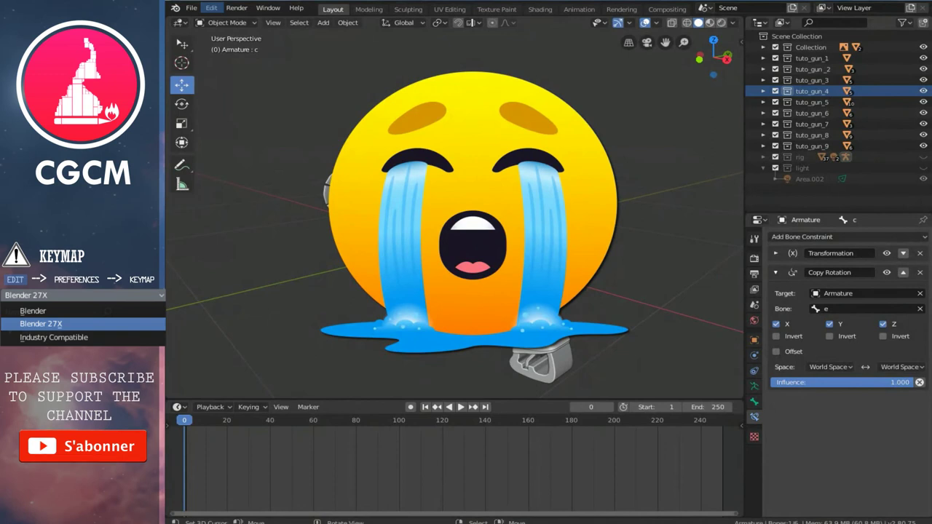
mouse_move(577, 243)
middle_mouse_down()
mouse_move(460, 196)
mouse_move(372, 202)
mouse_move(292, 186)
middle_mouse_up()
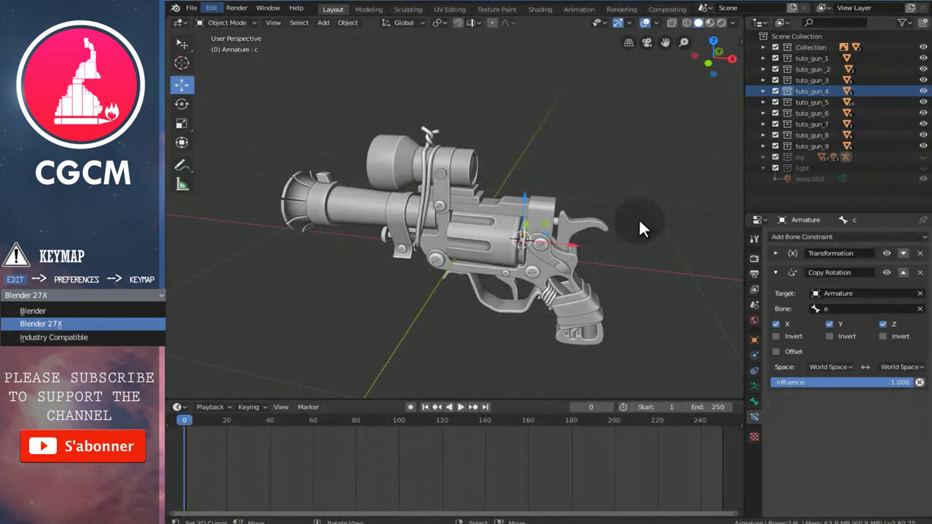
mouse_move(639, 220)
middle_mouse_down()
mouse_move(414, 202)
mouse_move(436, 199)
middle_mouse_up()
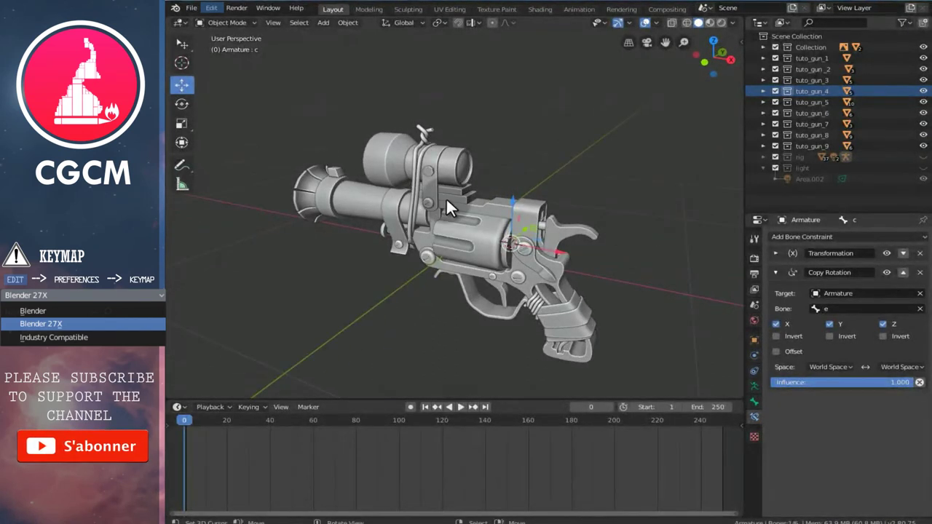